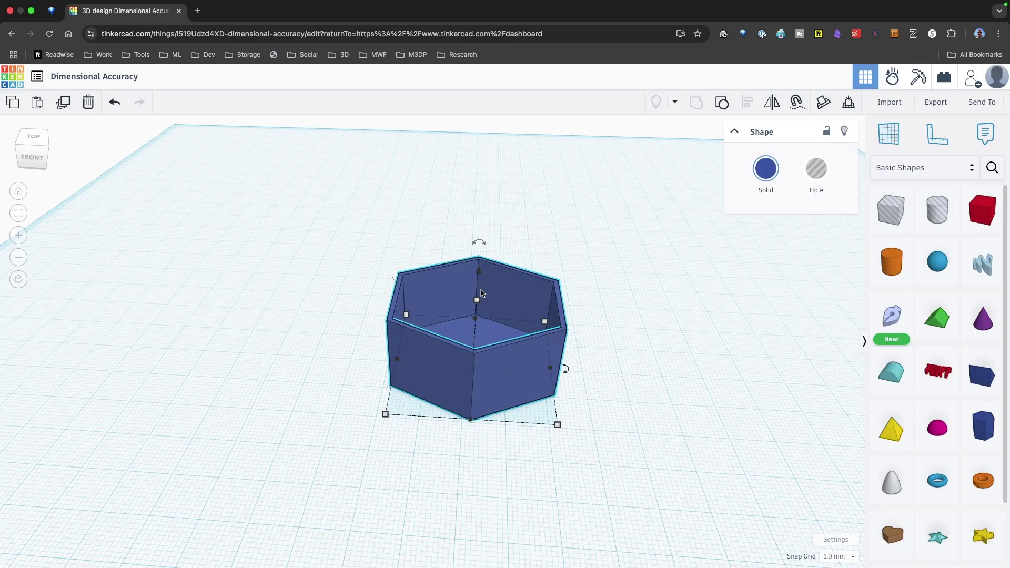
{"action": "left_click", "coordinate": [475, 250]}
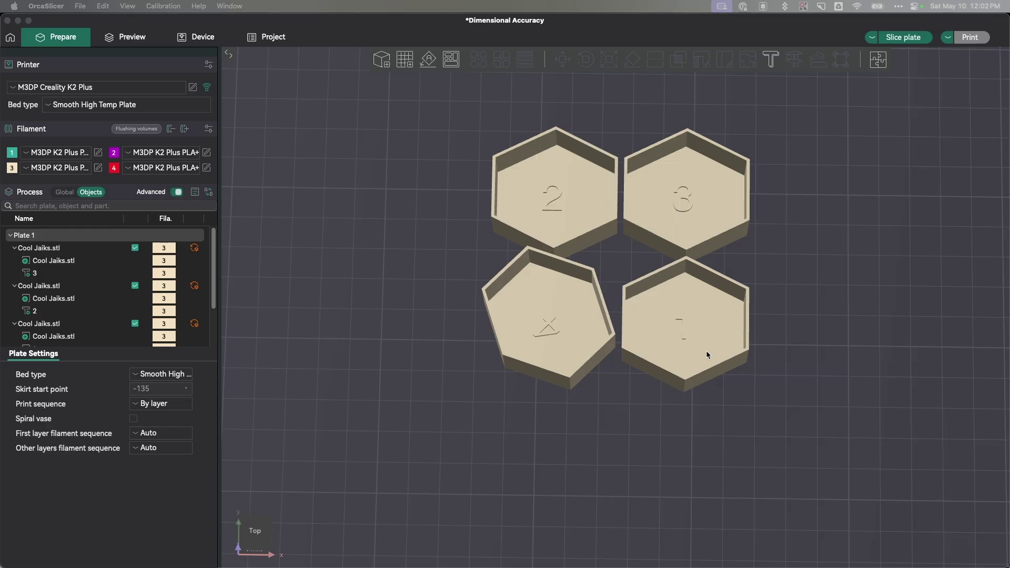
Step: In OrcaSlicer, examine the line width, precise wall and precise Z height quality settings of the hexagon marked 1
{"action": "left_click", "coordinate": [692, 309]}
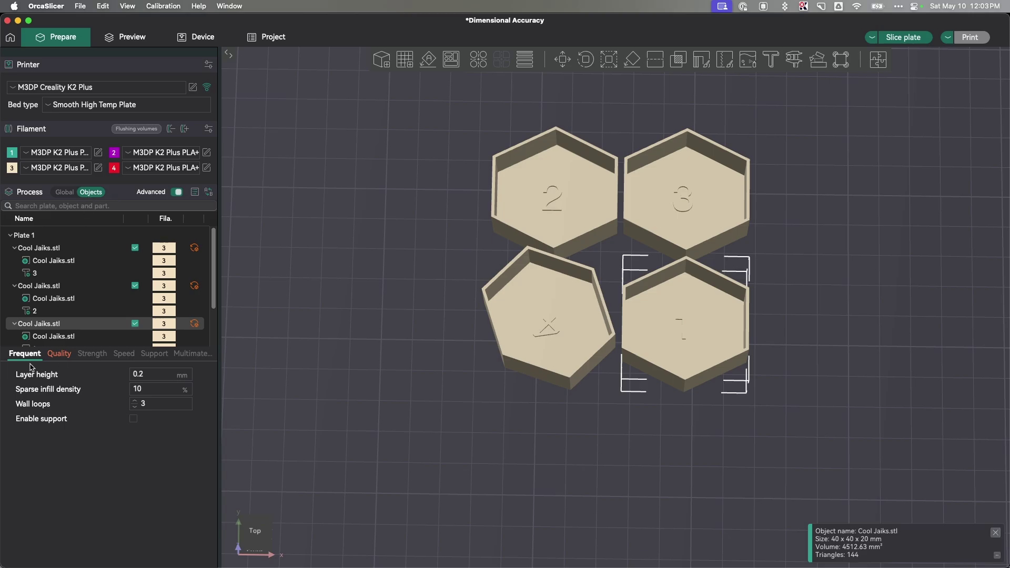
{"action": "left_click", "coordinate": [59, 353]}
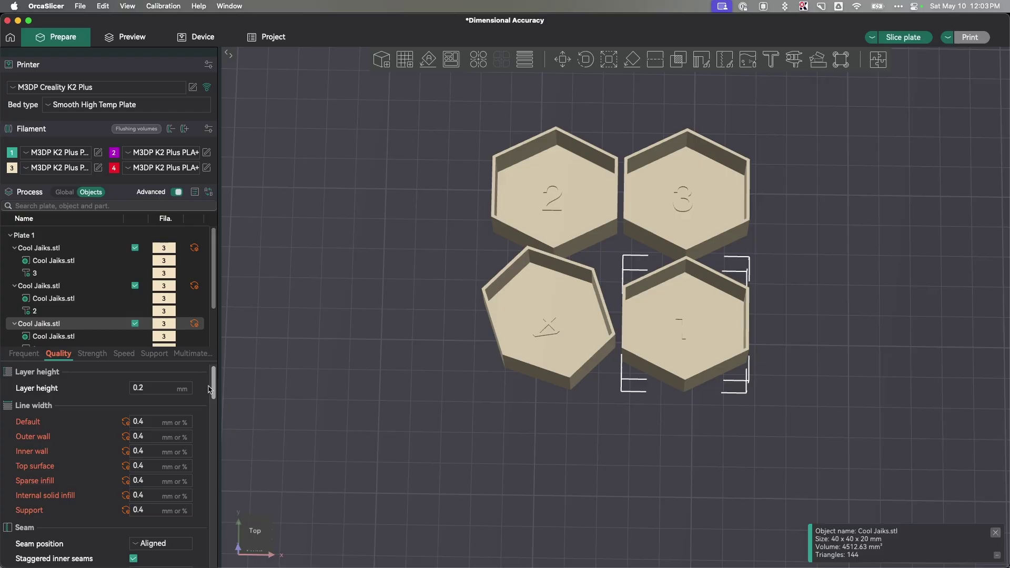
{"action": "scroll", "coordinate": [216, 385], "scroll_direction": "down", "scroll_amount": 1}
{"action": "left_click_drag", "start_coordinate": [216, 386], "coordinate": [214, 416]}
{"action": "scroll", "coordinate": [31, 427], "scroll_direction": "down", "scroll_amount": 10}
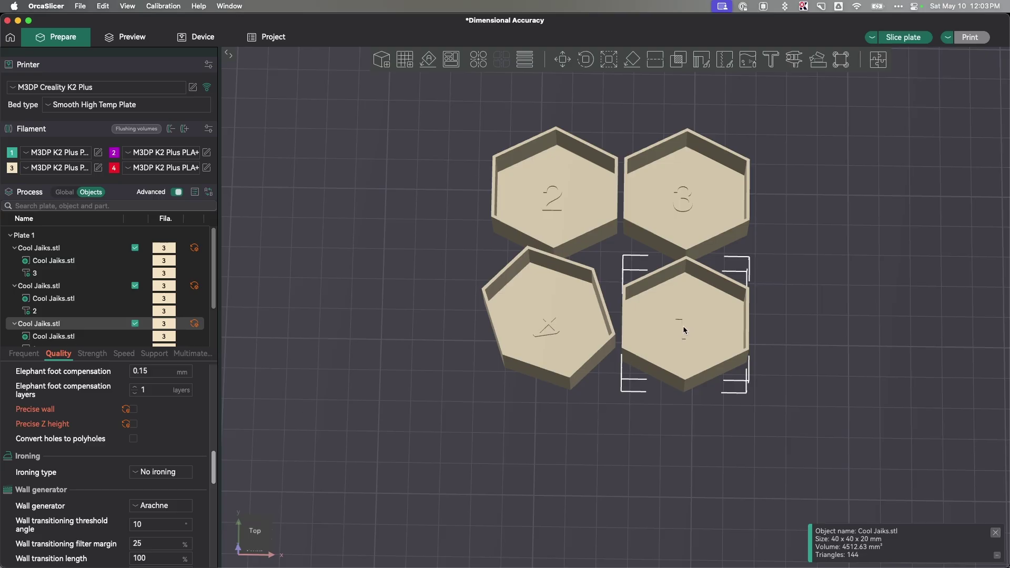
Step: Examine the precise wall and precise Z height settings of the hexagon marked 2 and read their descriptions
{"action": "left_click", "coordinate": [553, 192]}
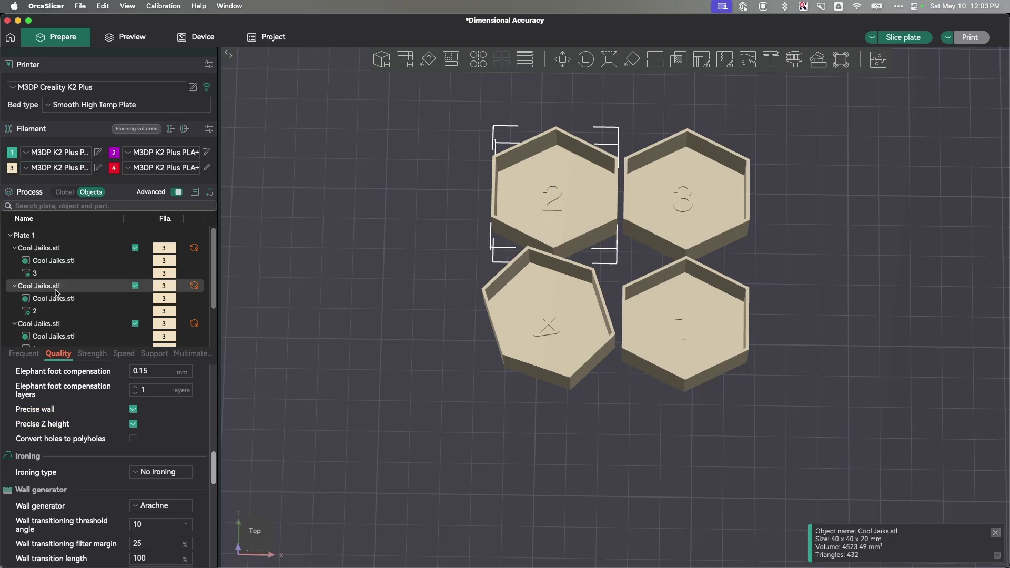
{"action": "mouse_move", "coordinate": [213, 468]}
{"action": "left_mouse_down"}
{"action": "mouse_move", "coordinate": [214, 382]}
{"action": "mouse_move", "coordinate": [225, 394]}
{"action": "mouse_move", "coordinate": [225, 369]}
{"action": "mouse_move", "coordinate": [214, 472]}
{"action": "mouse_move", "coordinate": [214, 457]}
{"action": "left_mouse_up"}
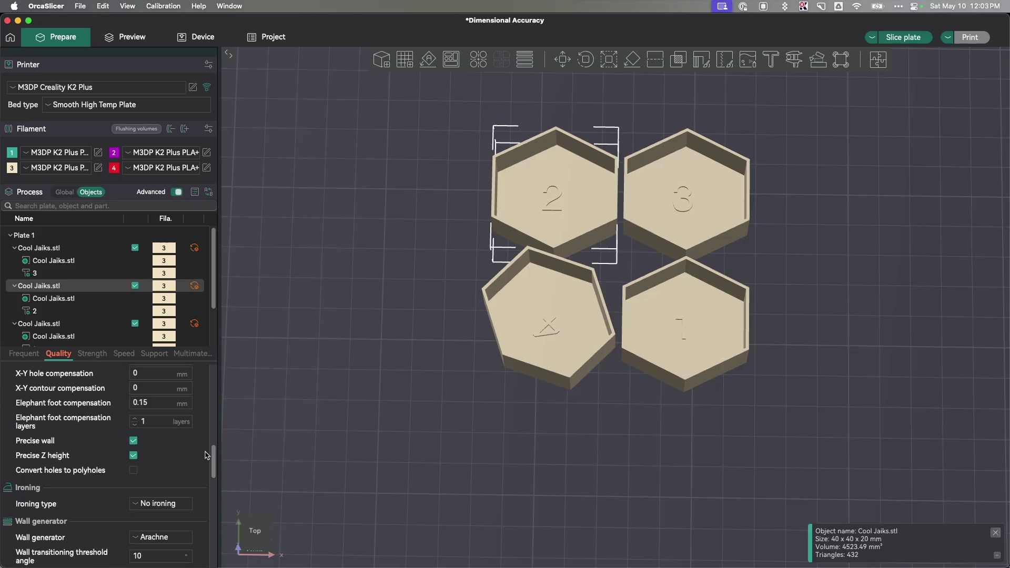
{"action": "mouse_move", "coordinate": [28, 450]}
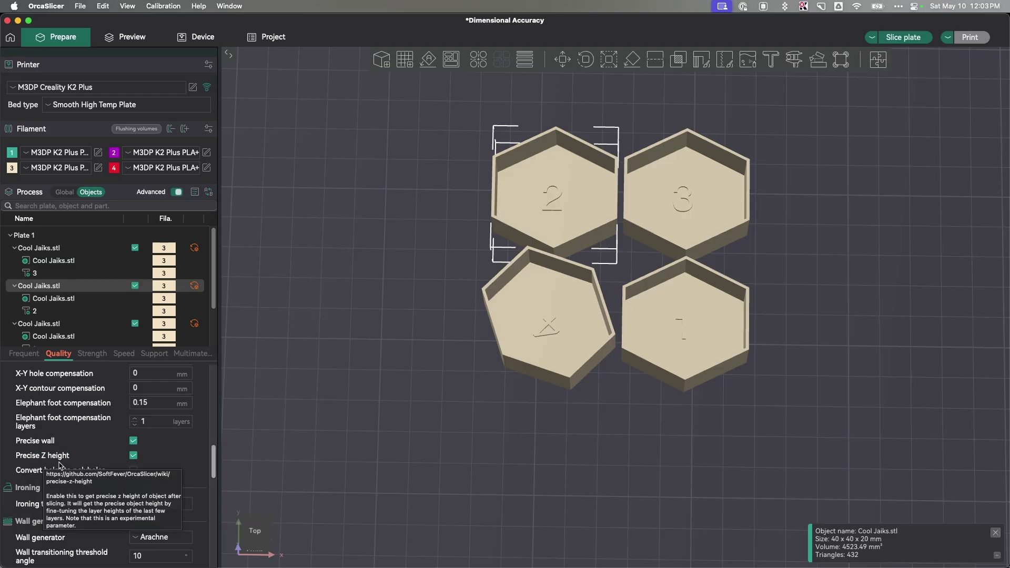
{"action": "mouse_move", "coordinate": [85, 426]}
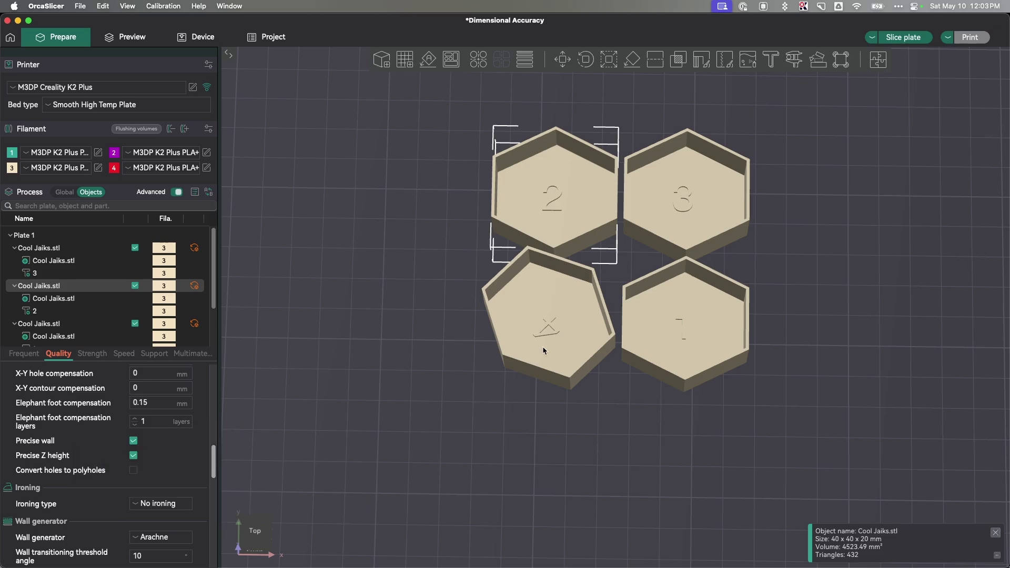
Step: Compare the line width, precise wall and precise Z height settings of the hexagons marked 3 and 4
{"action": "left_click", "coordinate": [681, 209]}
{"action": "left_click_drag", "start_coordinate": [213, 461], "coordinate": [213, 382]}
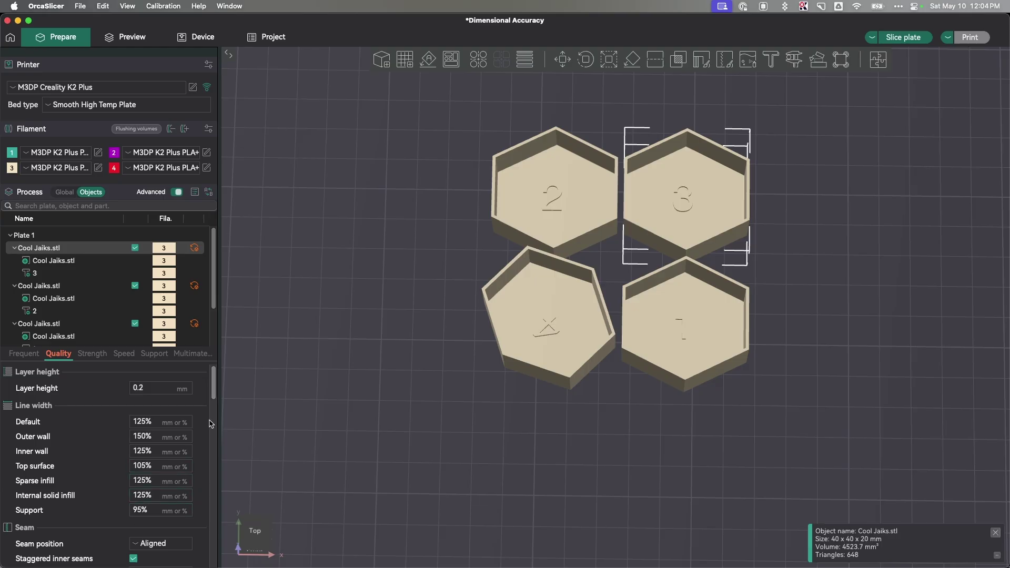
{"action": "scroll", "coordinate": [216, 408], "scroll_direction": "down", "scroll_amount": 10}
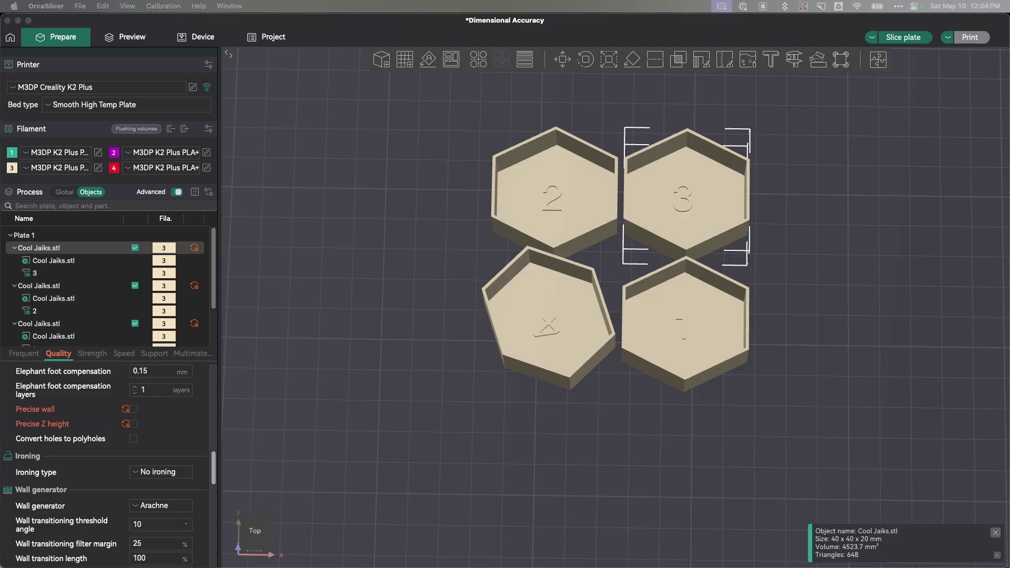
{"action": "left_click", "coordinate": [503, 362]}
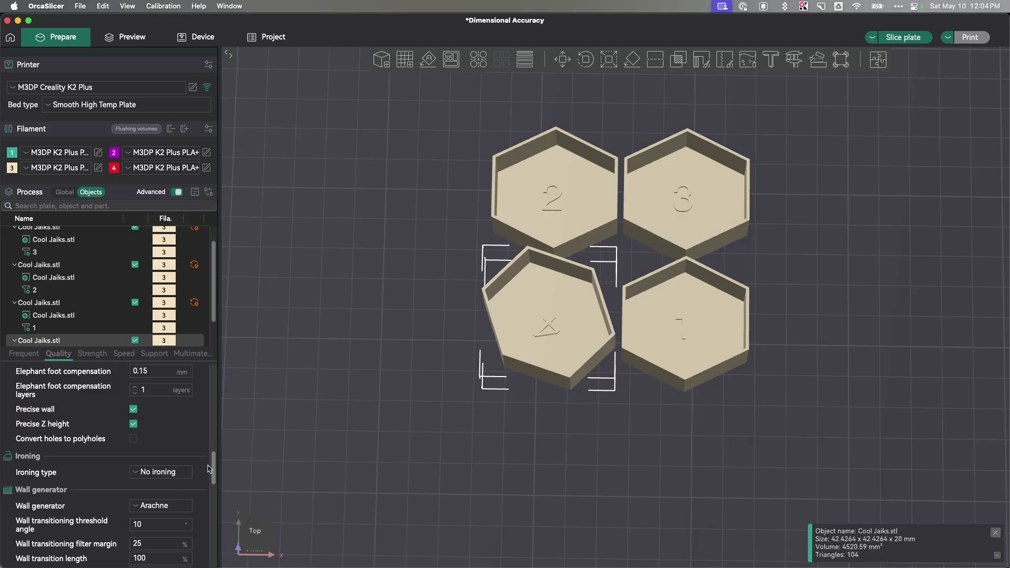
{"action": "left_click_drag", "start_coordinate": [209, 456], "coordinate": [220, 365]}
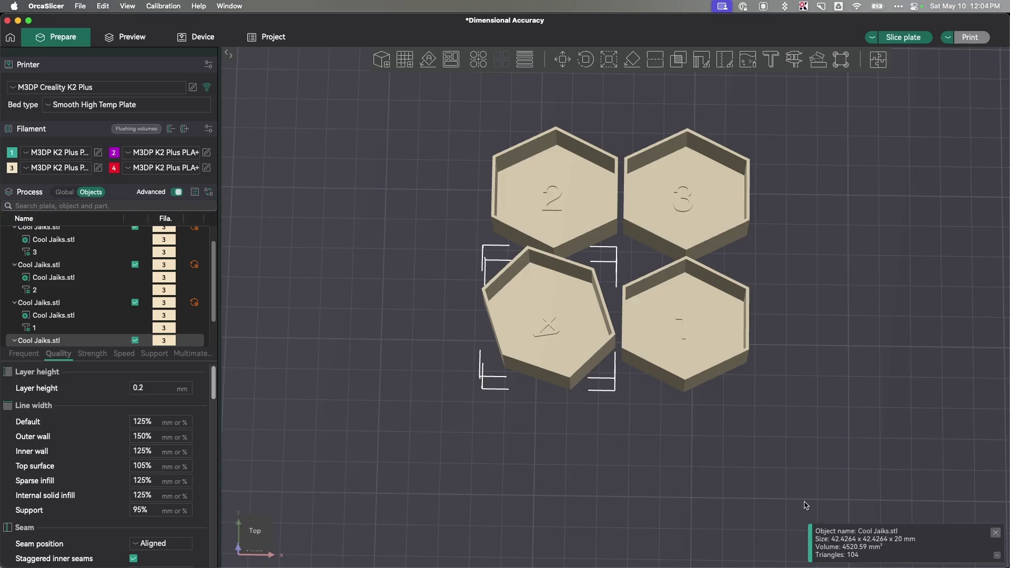
Step: Slice the plate holding all four numbered hexagons
{"action": "key", "text": "super+r"}
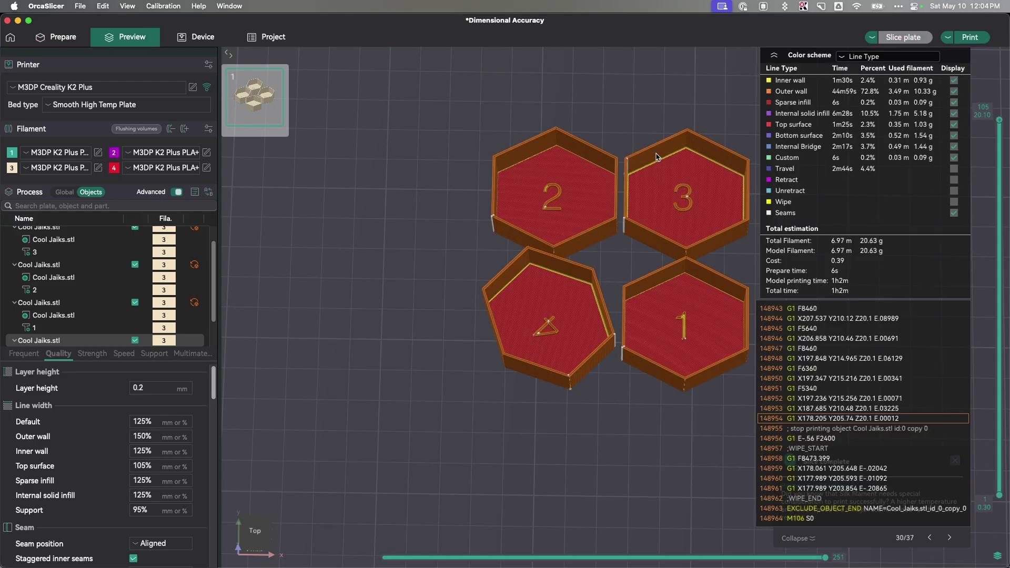
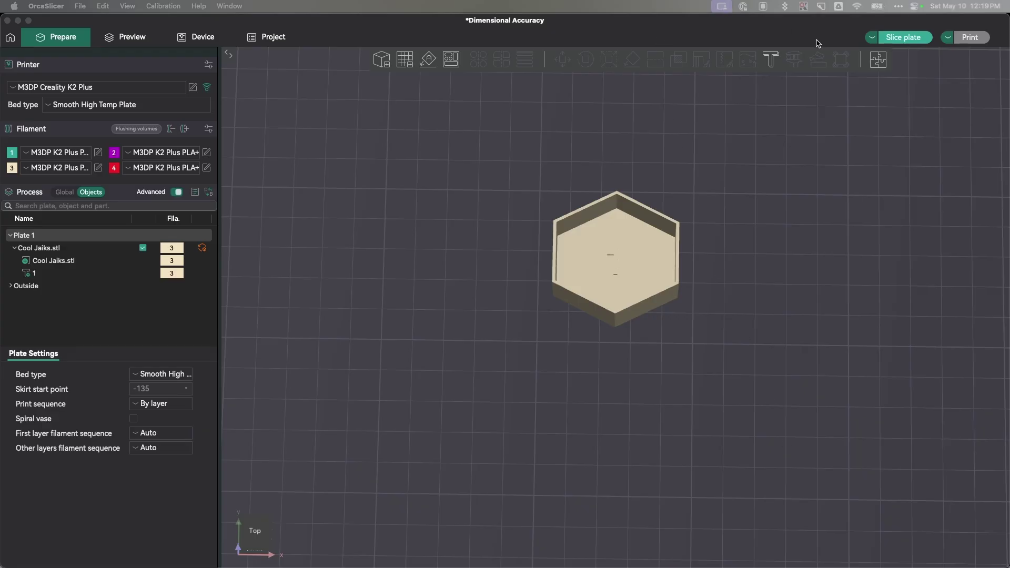
Step: Slice the plate with only the hexagon marked 1 to check its print time estimate
{"action": "left_click", "coordinate": [911, 39]}
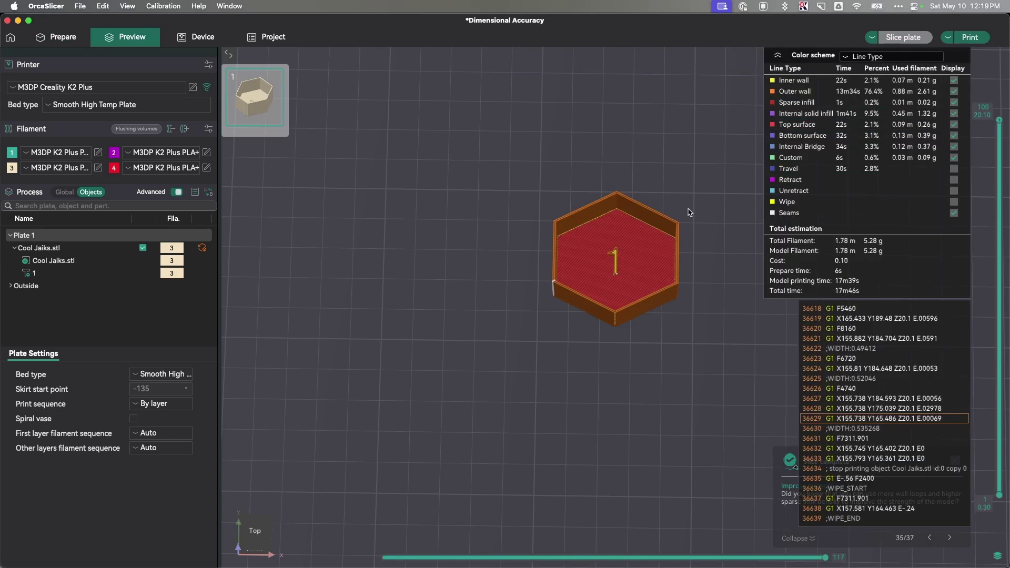
Step: Return to the editing view, restore all four hexagons, and delete those marked 1, 4 and 3 to isolate number 2
{"action": "left_click", "coordinate": [62, 38]}
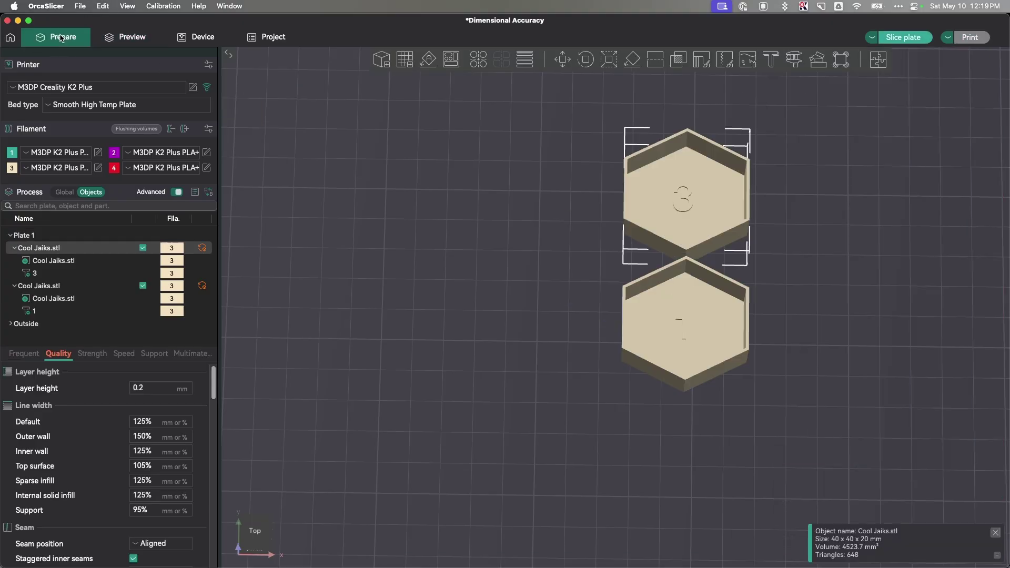
{"action": "left_click", "coordinate": [697, 326]}
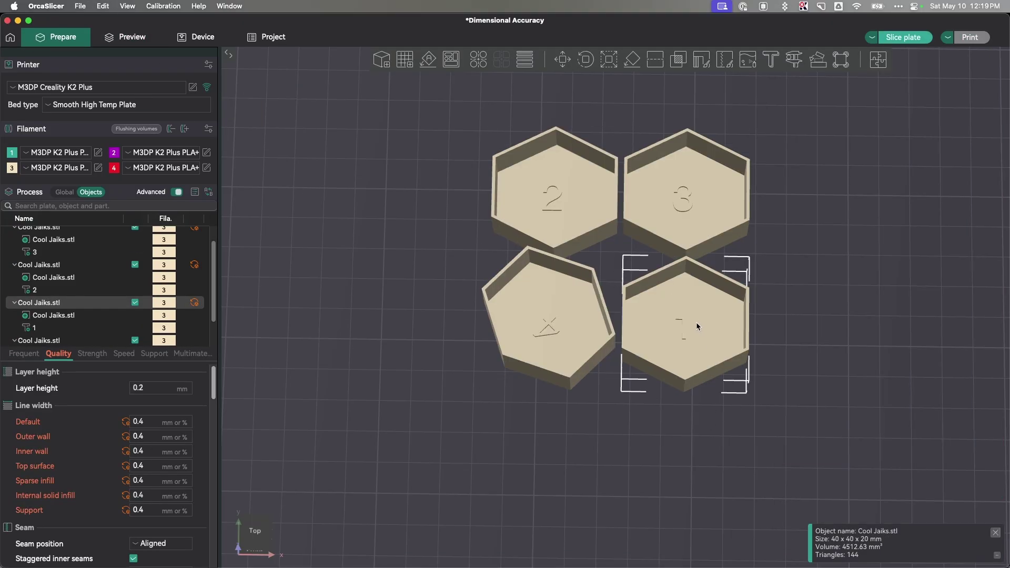
{"action": "key", "text": "Delete"}
{"action": "left_click", "coordinate": [544, 329]}
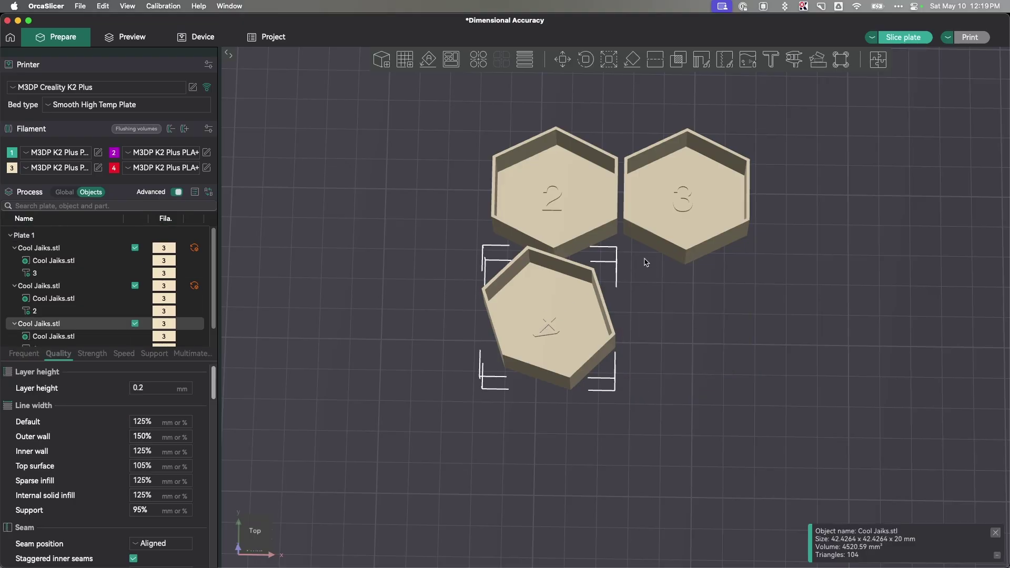
{"action": "key", "text": "Delete"}
{"action": "left_click", "coordinate": [699, 202]}
{"action": "key", "text": "Delete"}
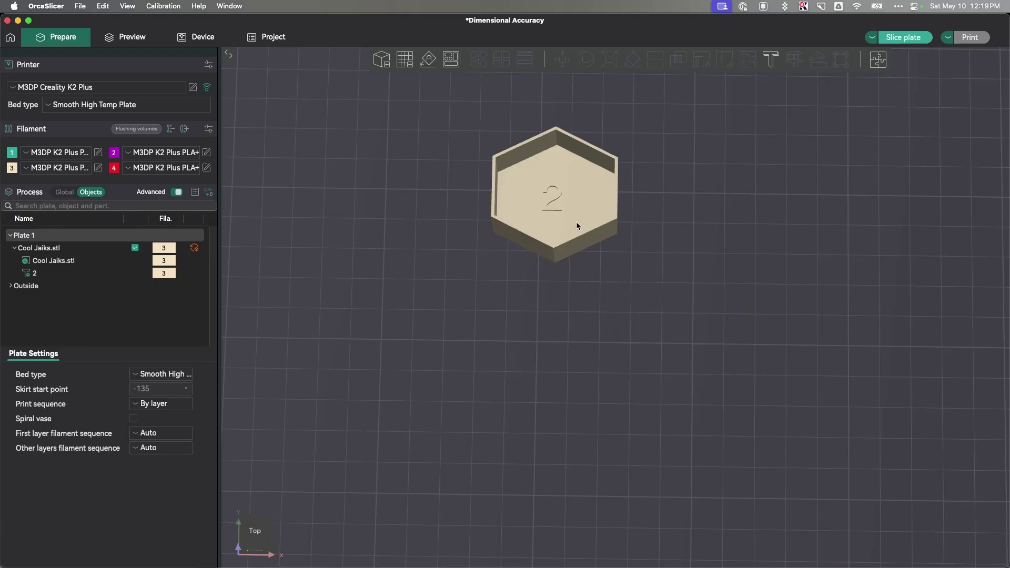
Step: Auto-arrange the hexagon marked 2 on the plate and slice it to get its print estimate
{"action": "right_click", "coordinate": [450, 59]}
{"action": "left_click", "coordinate": [463, 172]}
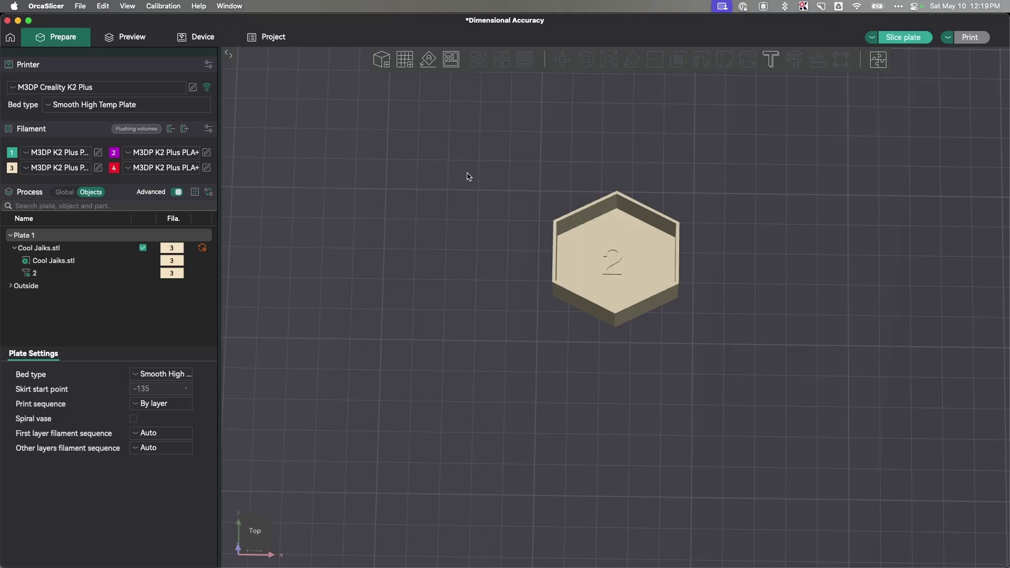
{"action": "left_click", "coordinate": [900, 38]}
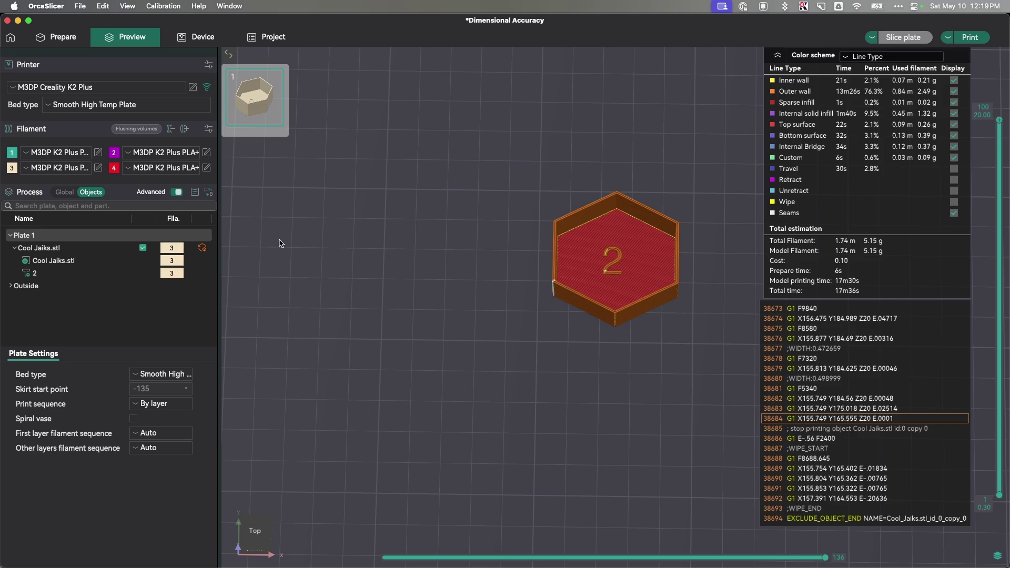
Step: Return to the editing view and undo the arrangement and deletions to restore all four hexagons
{"action": "left_click", "coordinate": [66, 41]}
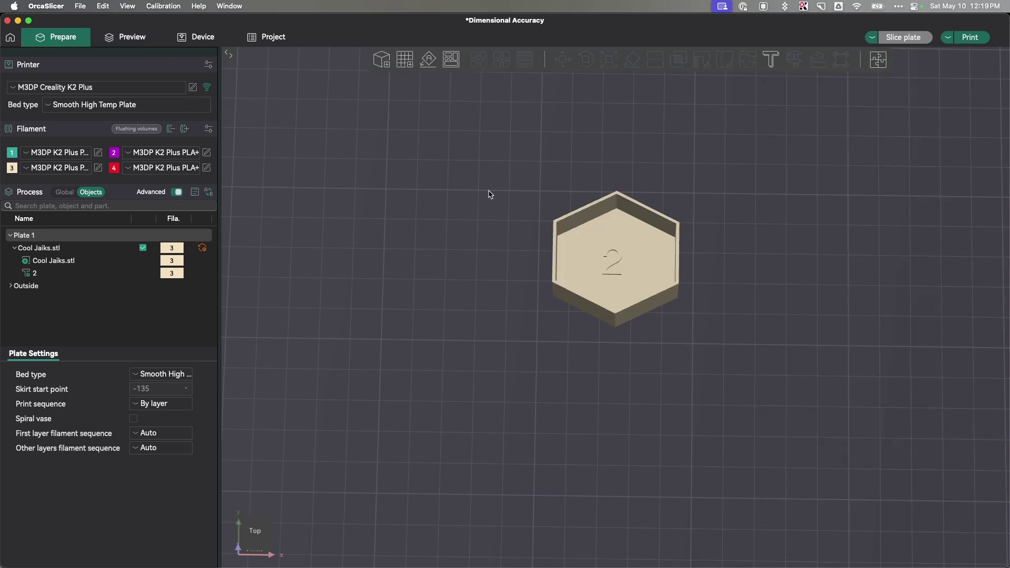
{"action": "key", "text": "super+z"}
{"action": "key", "text": "super+z"}
{"action": "key", "text": "super+z"}
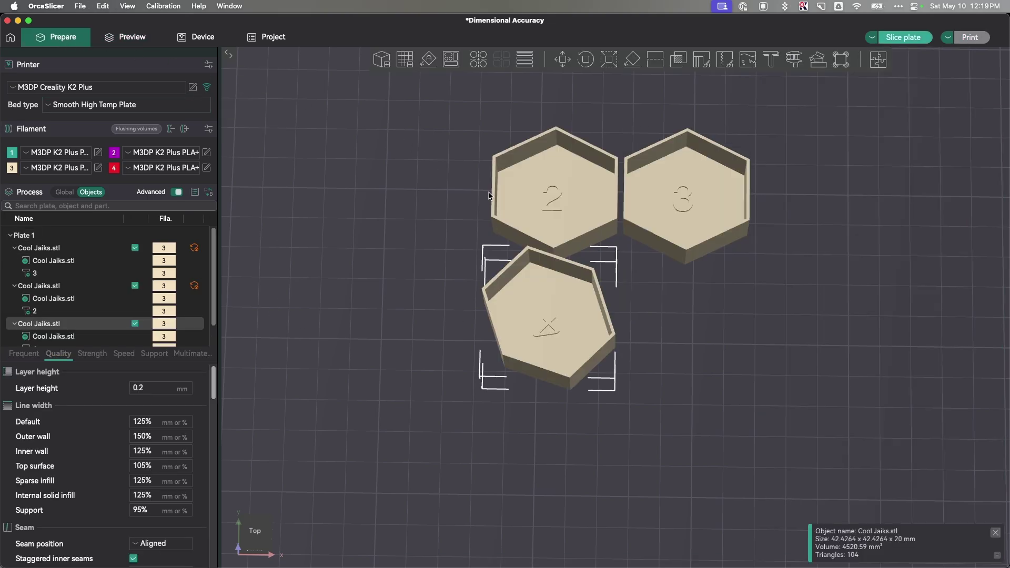
{"action": "key", "text": "super+z"}
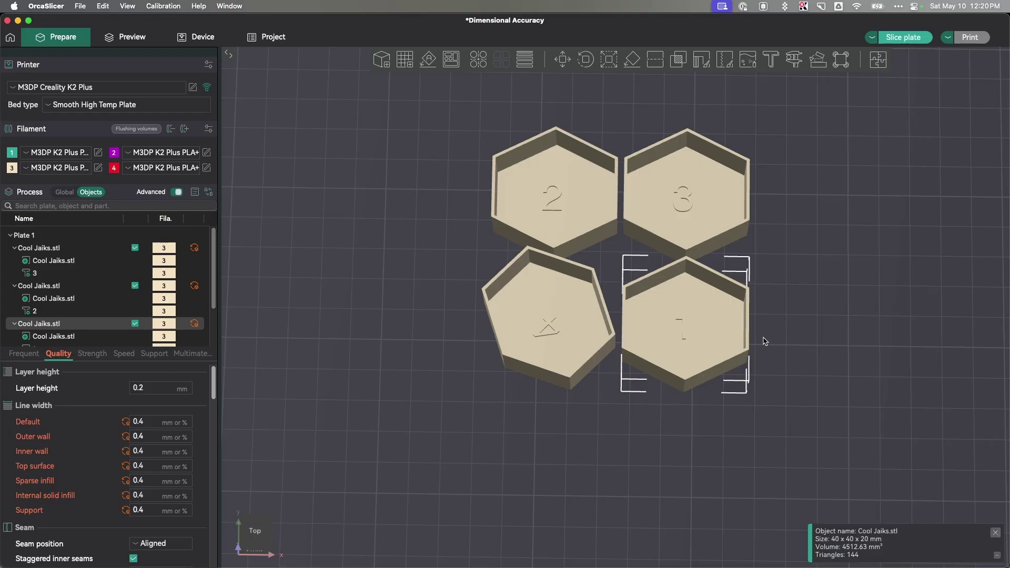
Step: Delete the hexagons marked 1, 2 and 4 so that only number 3 remains on the plate
{"action": "key", "text": "Delete"}
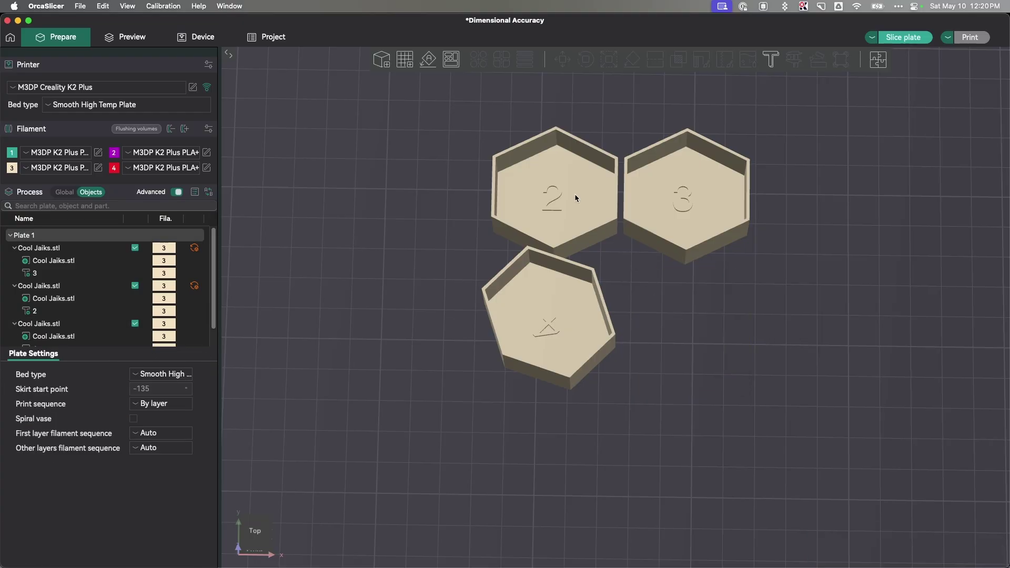
{"action": "left_click", "coordinate": [542, 179]}
{"action": "key", "text": "Delete"}
{"action": "left_click", "coordinate": [554, 313]}
{"action": "key", "text": "Delete"}
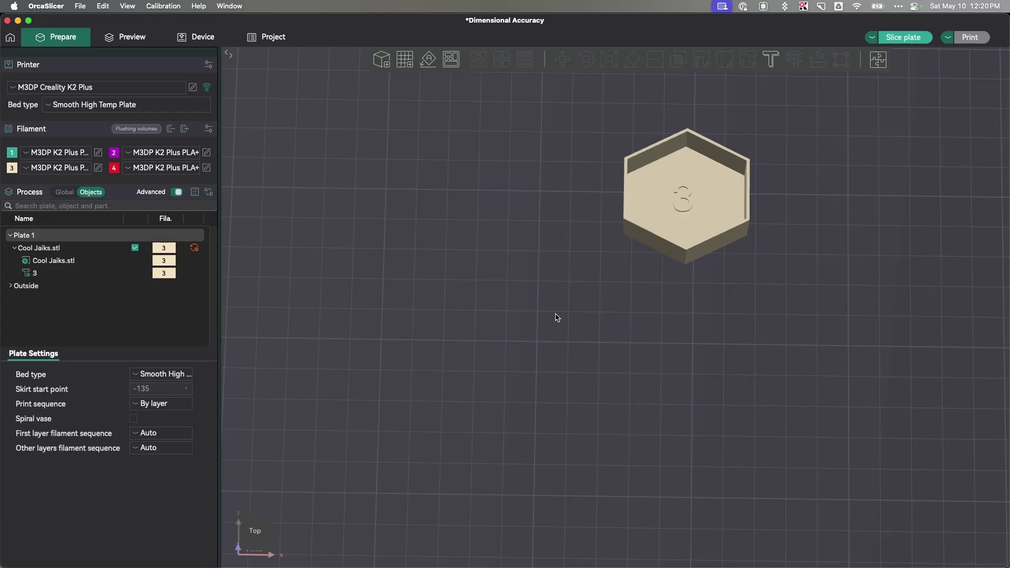
Step: Auto-arrange the hexagon marked 3 on the plate and slice it to get its print estimate
{"action": "left_click", "coordinate": [685, 215]}
{"action": "right_click", "coordinate": [451, 59]}
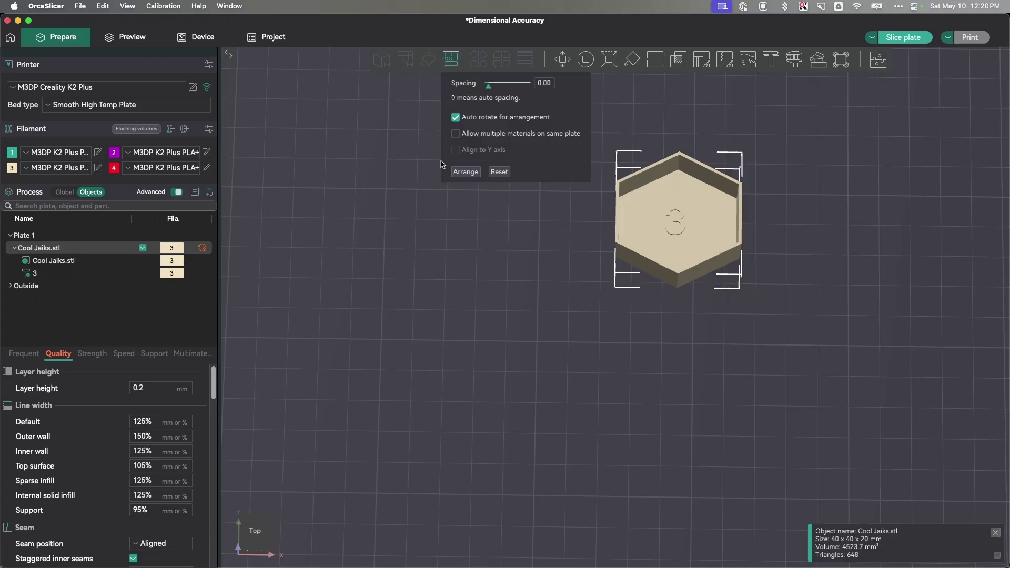
{"action": "left_click", "coordinate": [466, 172]}
{"action": "left_click", "coordinate": [903, 37]}
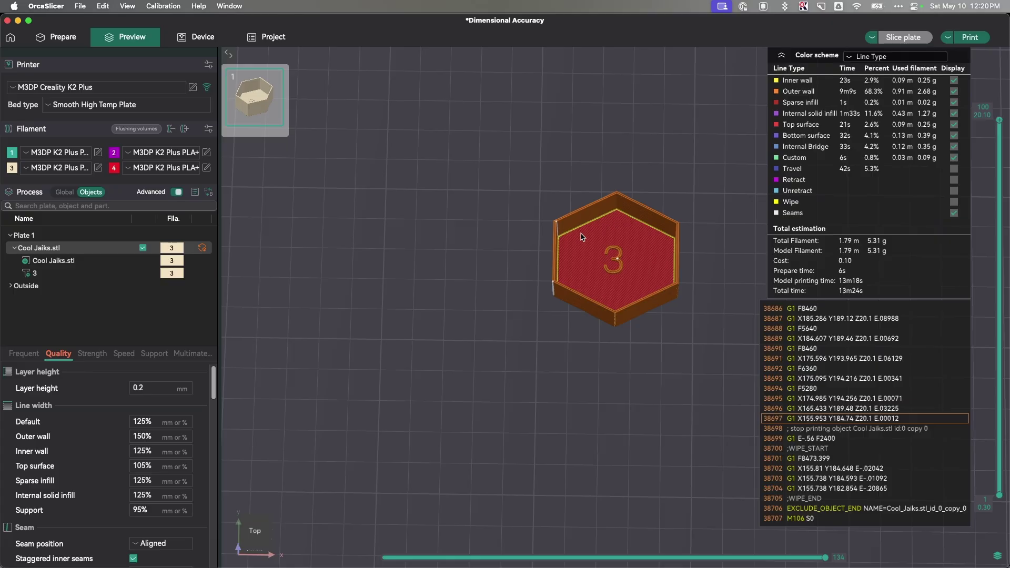
Step: Back in the editing view, restore the deleted hexagons and delete those marked 2 and 3 to isolate number 4
{"action": "key", "text": "Tab"}
{"action": "left_click", "coordinate": [562, 184]}
{"action": "key", "text": "Delete"}
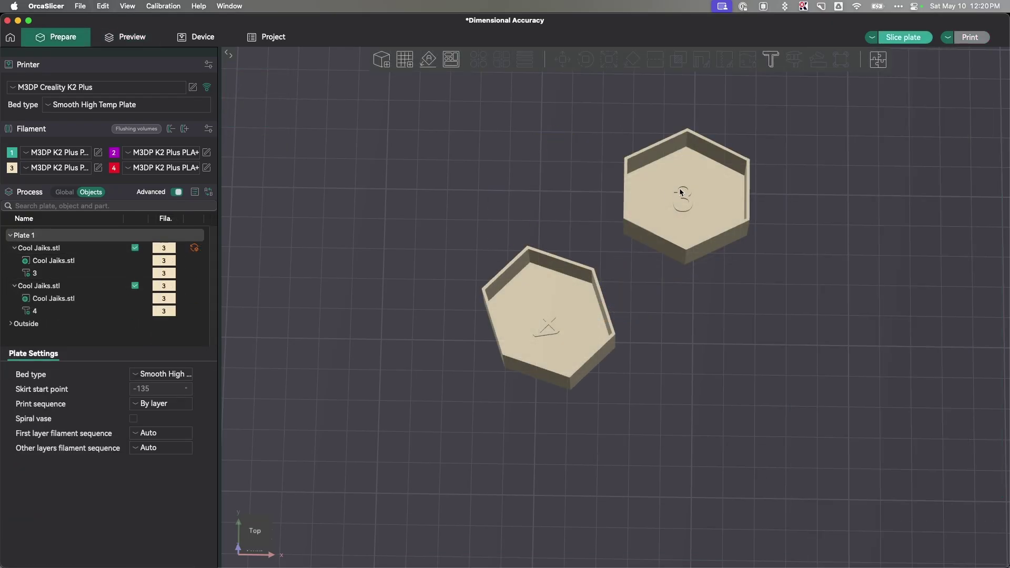
{"action": "left_click", "coordinate": [683, 192]}
{"action": "key", "text": "Delete"}
Step: Auto-arrange the hexagon marked 4 on the plate and slice it to get its print estimate
{"action": "right_click", "coordinate": [405, 59]}
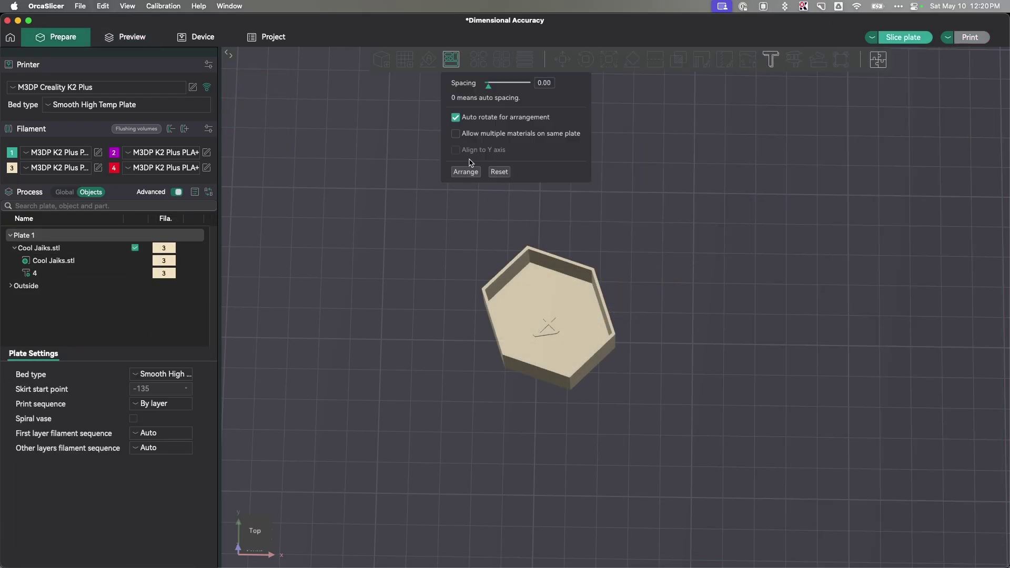
{"action": "left_click", "coordinate": [462, 169]}
{"action": "left_click", "coordinate": [903, 38]}
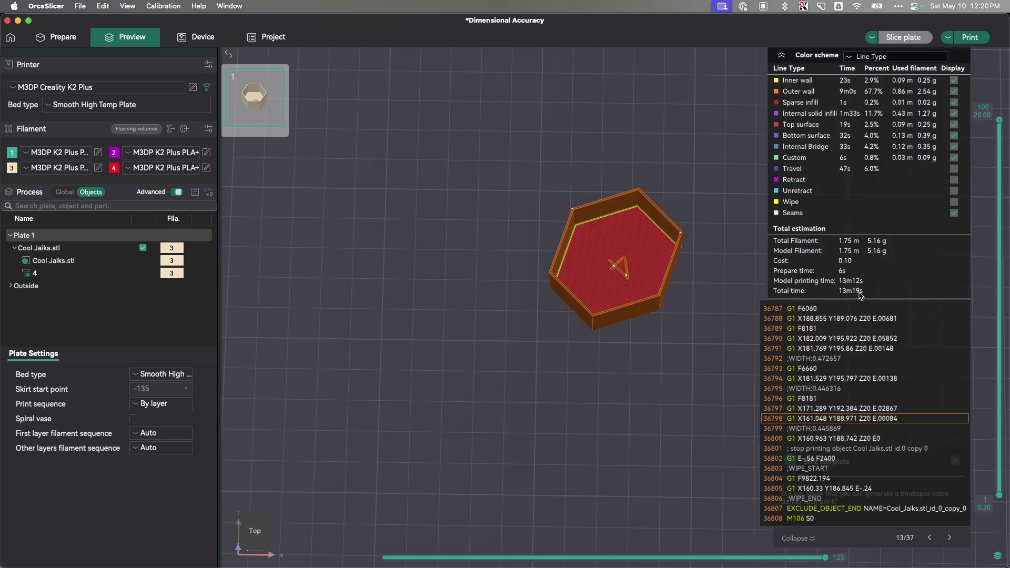